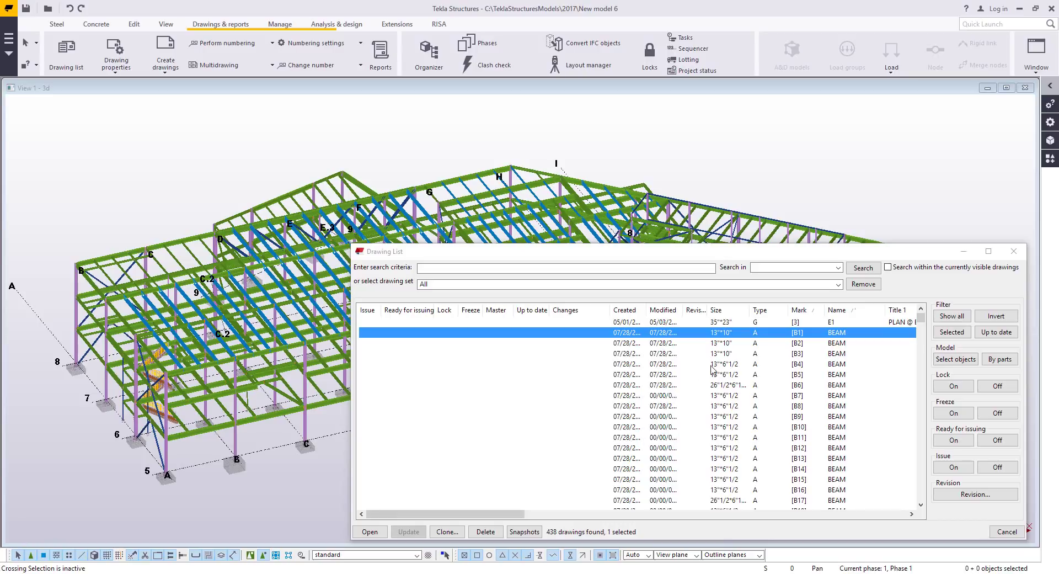
Open the B1 beam assembly drawing and zoom out to show the whole sheet.
double_click(769, 333)
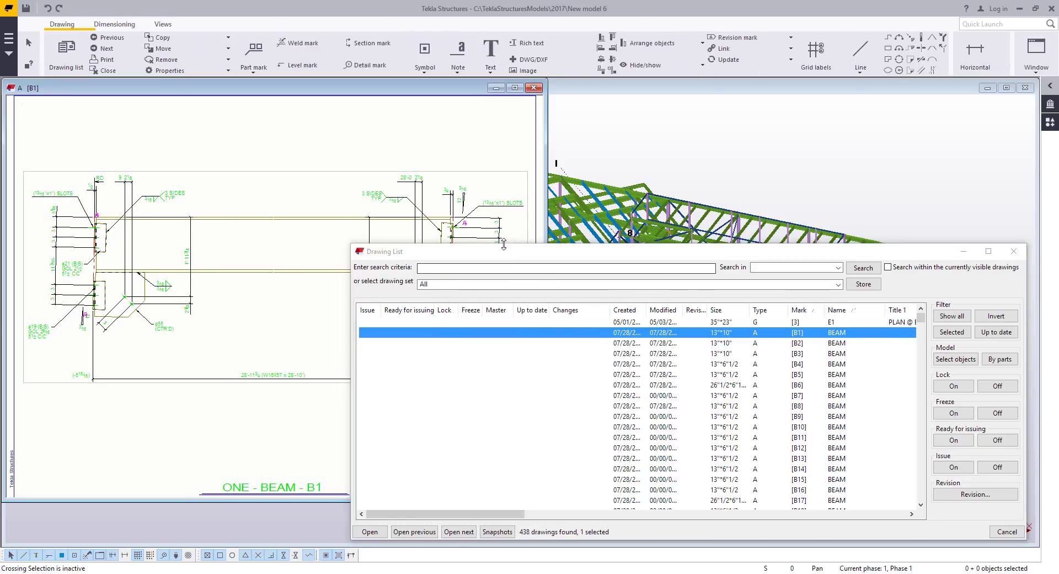
mouse_move(488, 255)
left_mouse_down()
mouse_move(516, 313)
mouse_move(733, 209)
left_mouse_up()
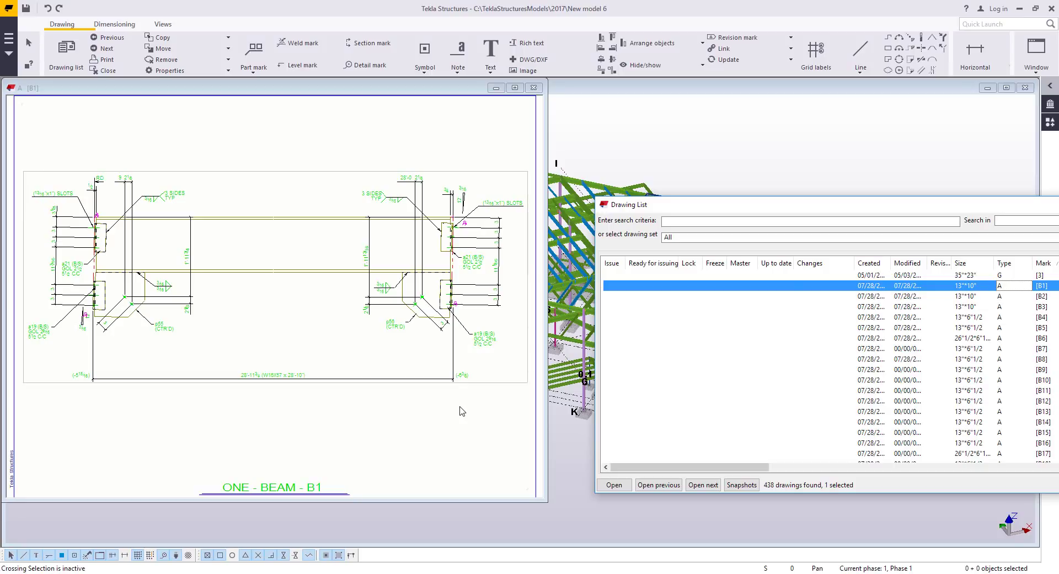
scroll(462, 410, "down", 4)
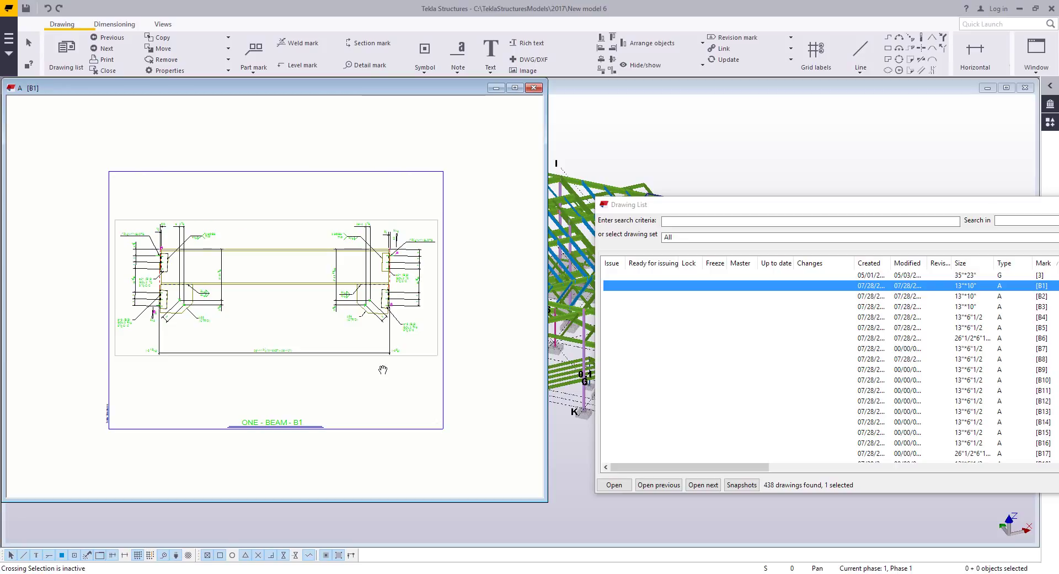
Close the B1 drawing and load the Multi_Drawings saved settings into the Multidrawing properties.
left_click(533, 88)
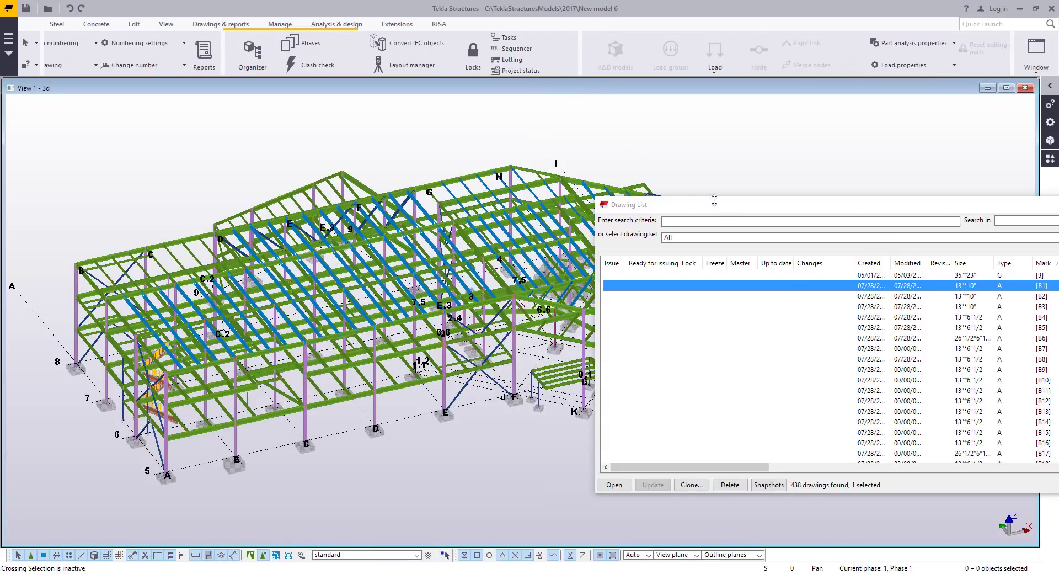
left_click_drag(718, 205, 583, 197)
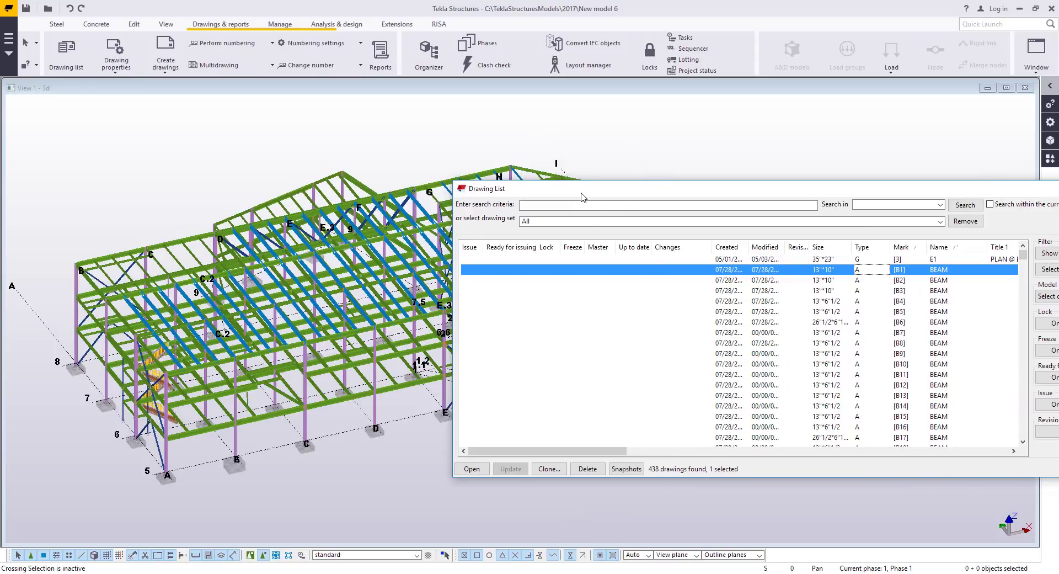
left_click(117, 76)
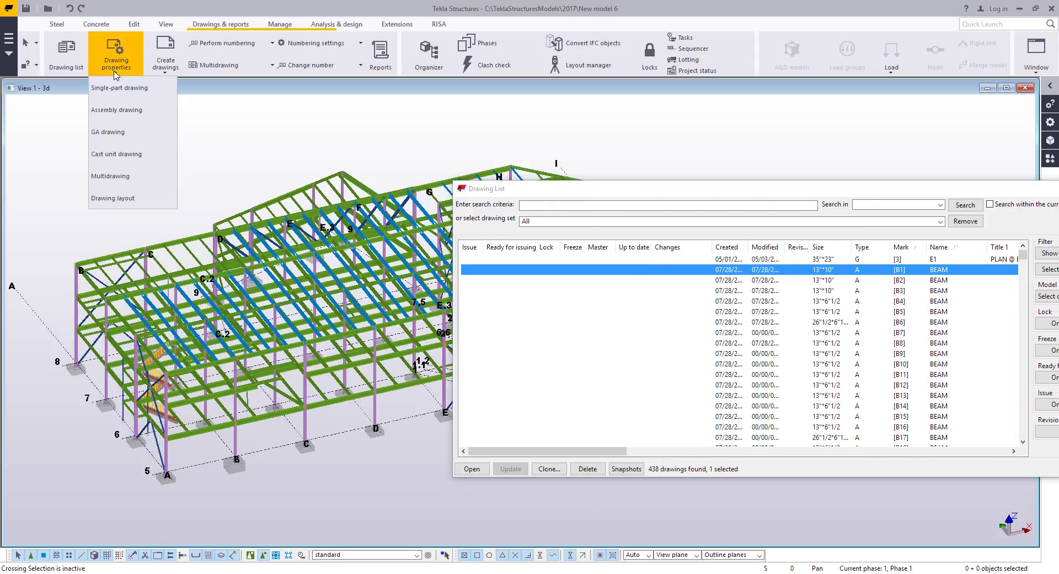
left_click(117, 175)
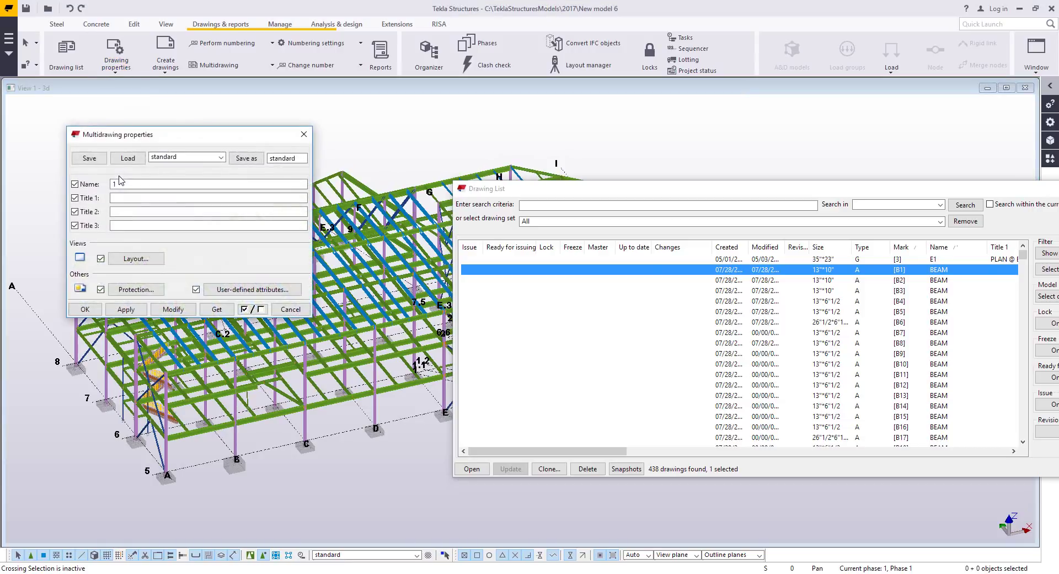
left_click(177, 158)
left_click(172, 194)
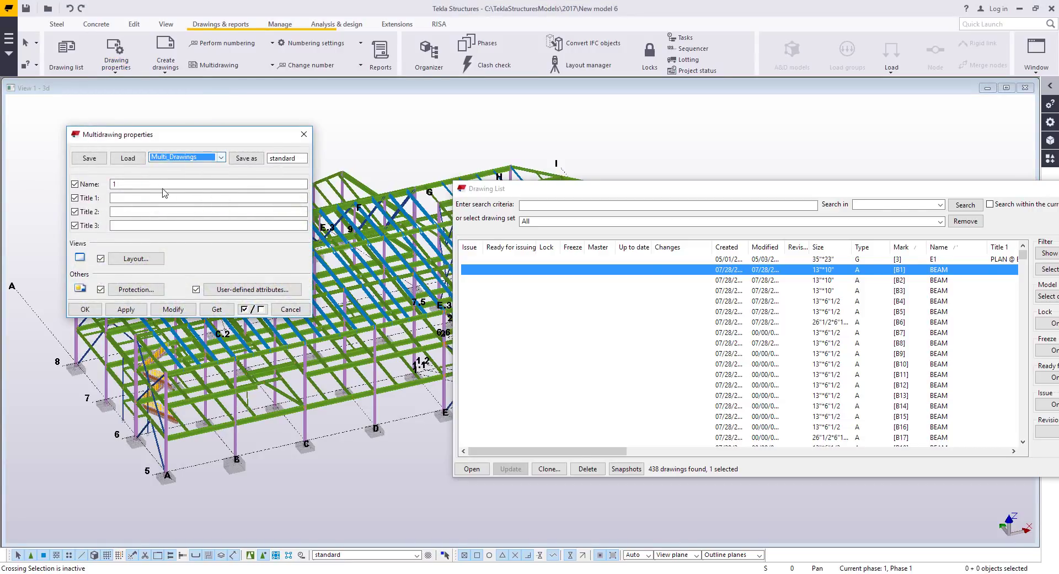
left_click(129, 159)
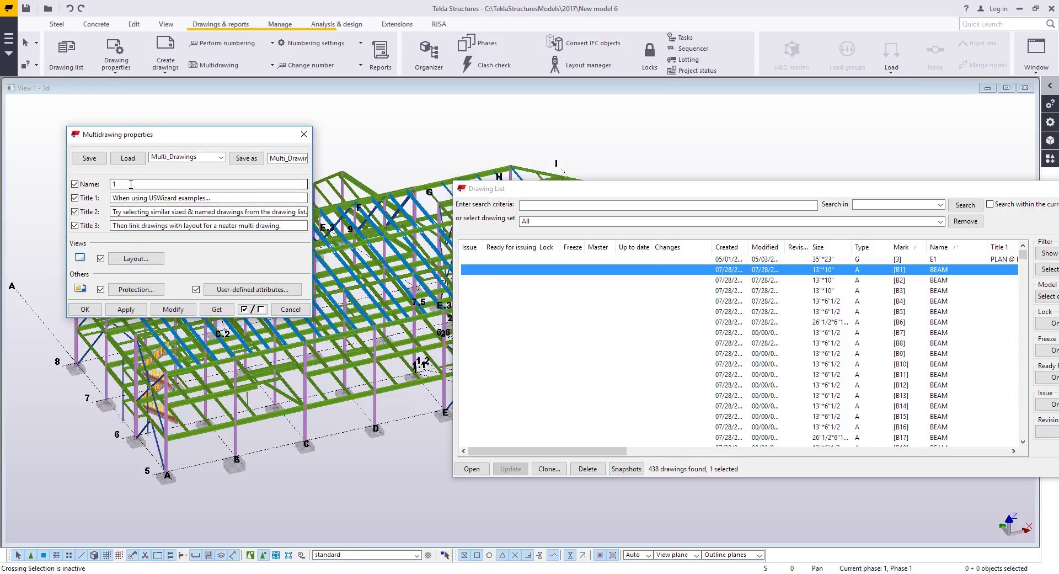
Accept the properties, then create multidrawings with layout from beam drawings B1 through B10.
left_click(85, 309)
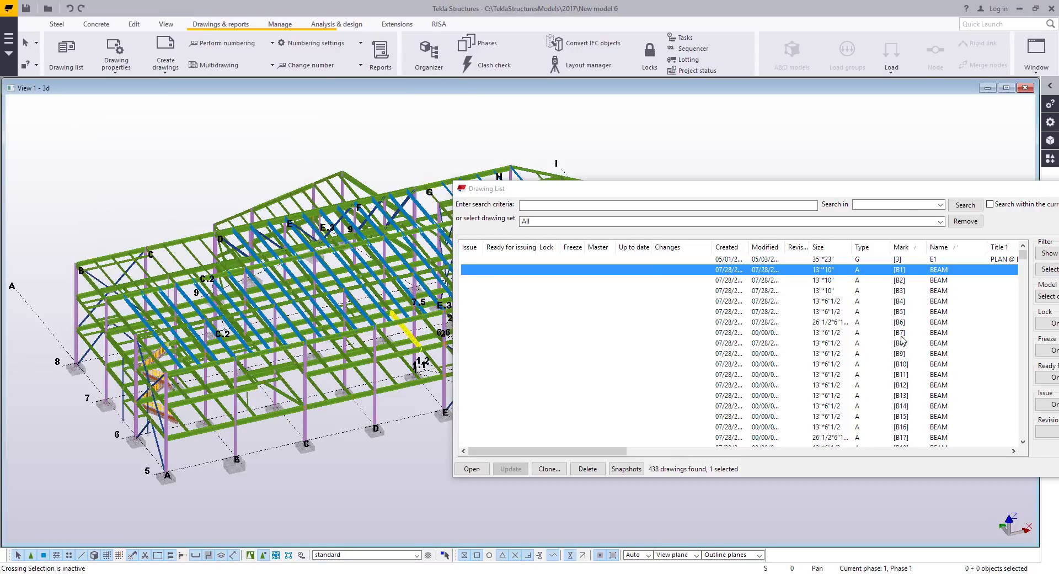
left_click(915, 354, "shift")
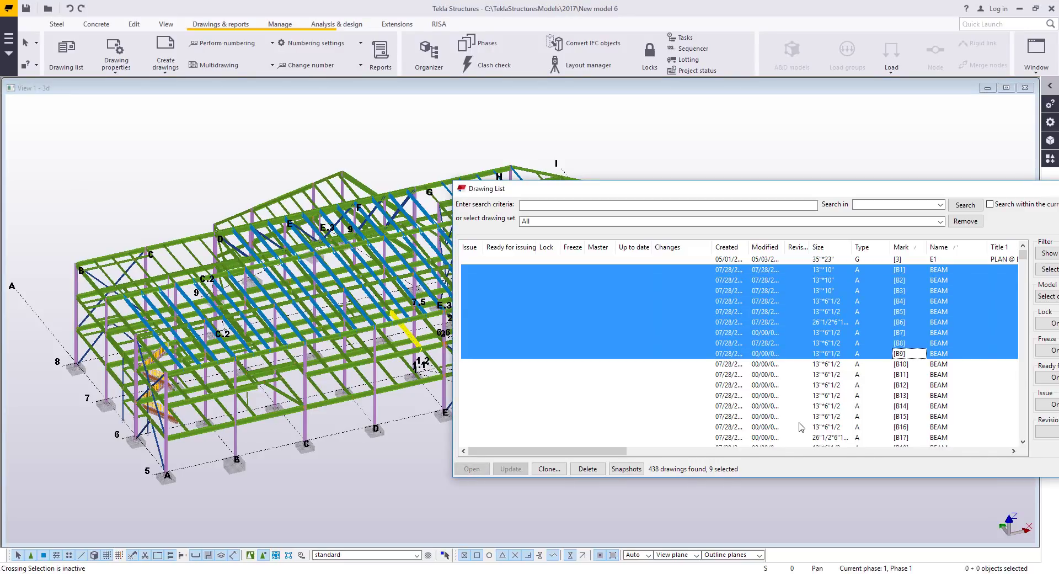
left_click(908, 364, "shift")
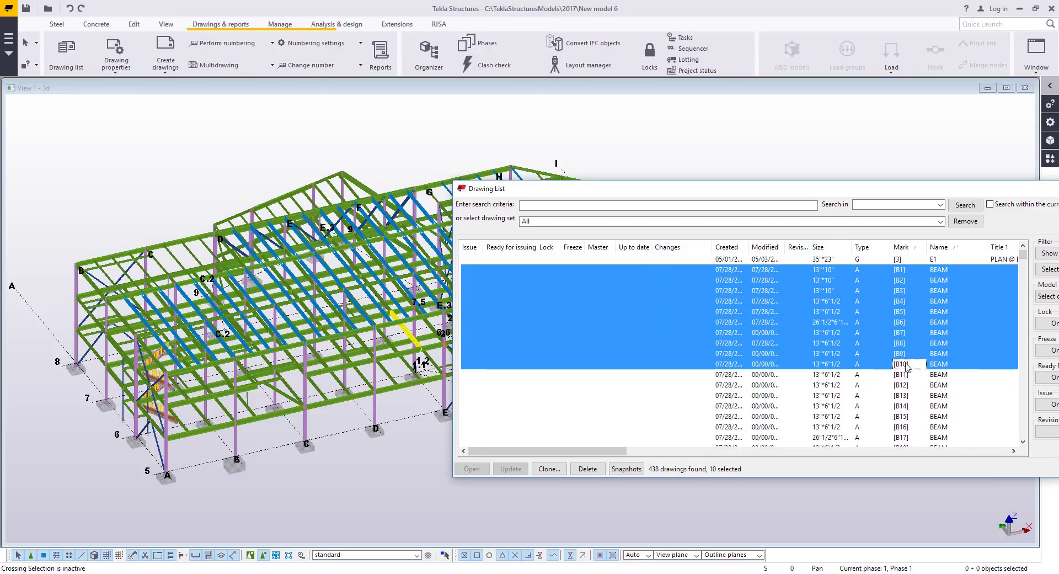
right_click(852, 298)
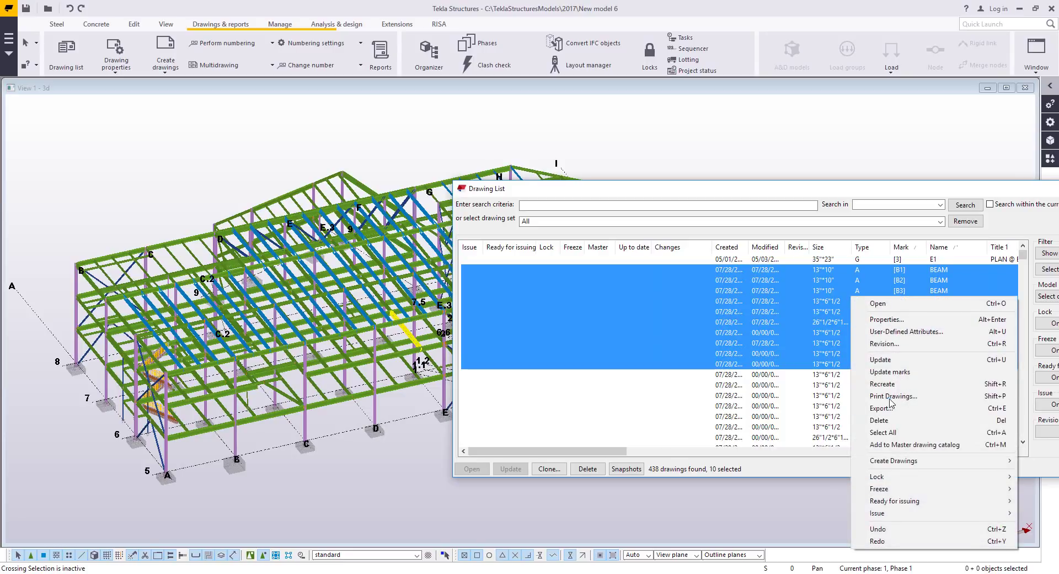
mouse_move(902, 464)
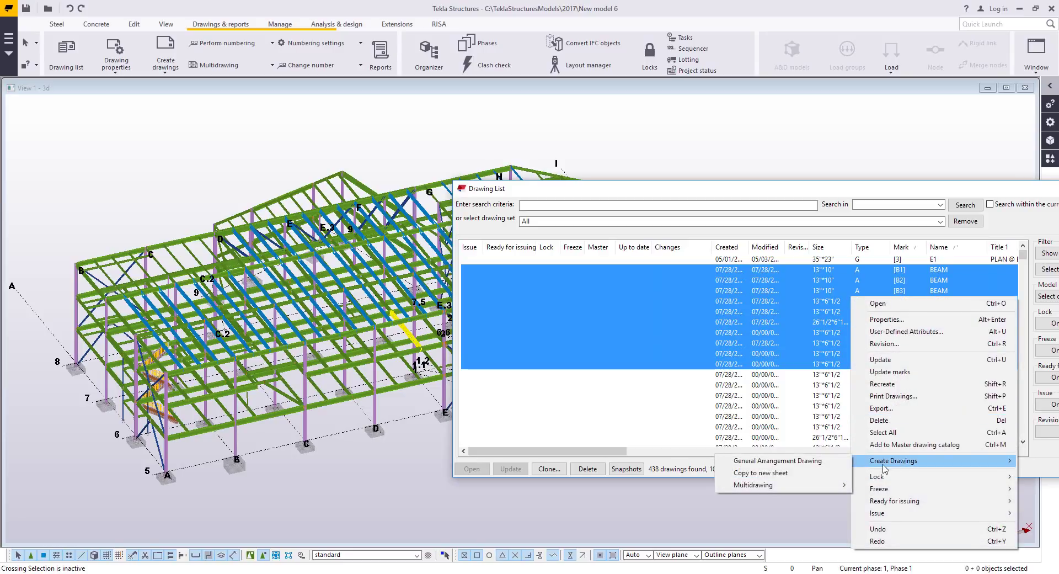
mouse_move(834, 485)
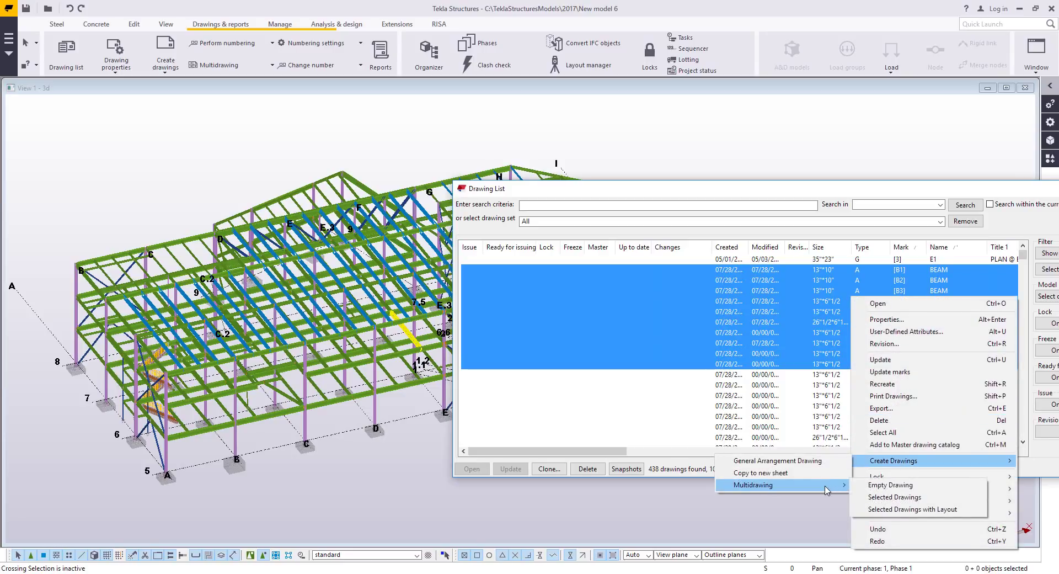
left_click(888, 510)
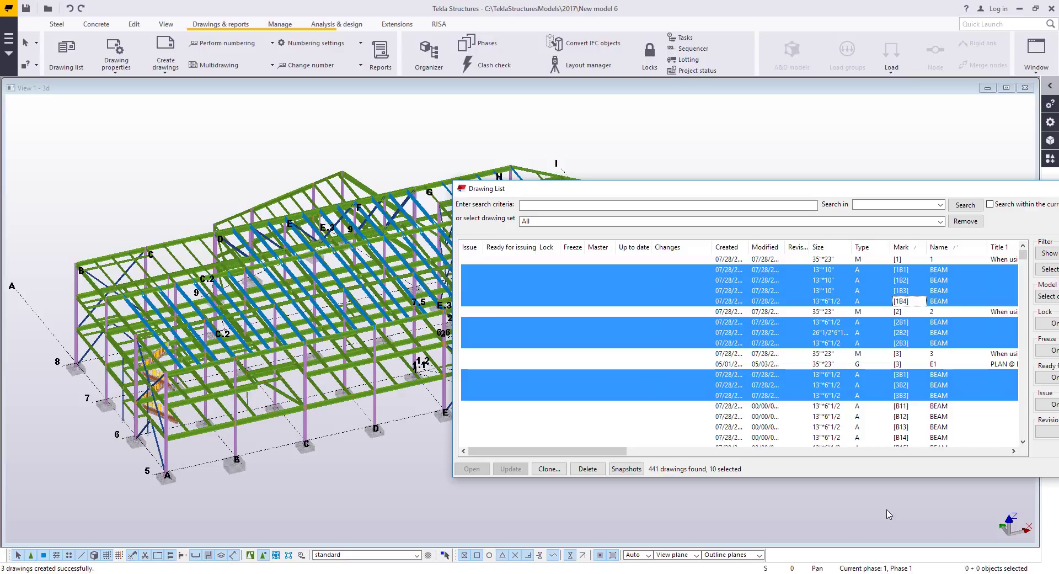
Open multidrawing 1 and drag the small section view down, clear of the beam views.
double_click(907, 264)
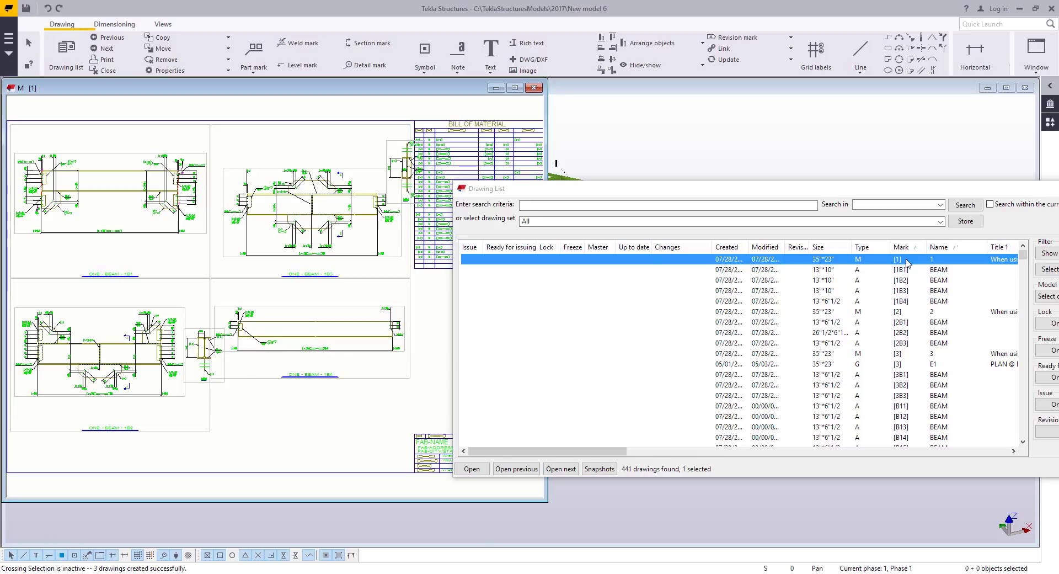
middle_click_drag(330, 379, 249, 389)
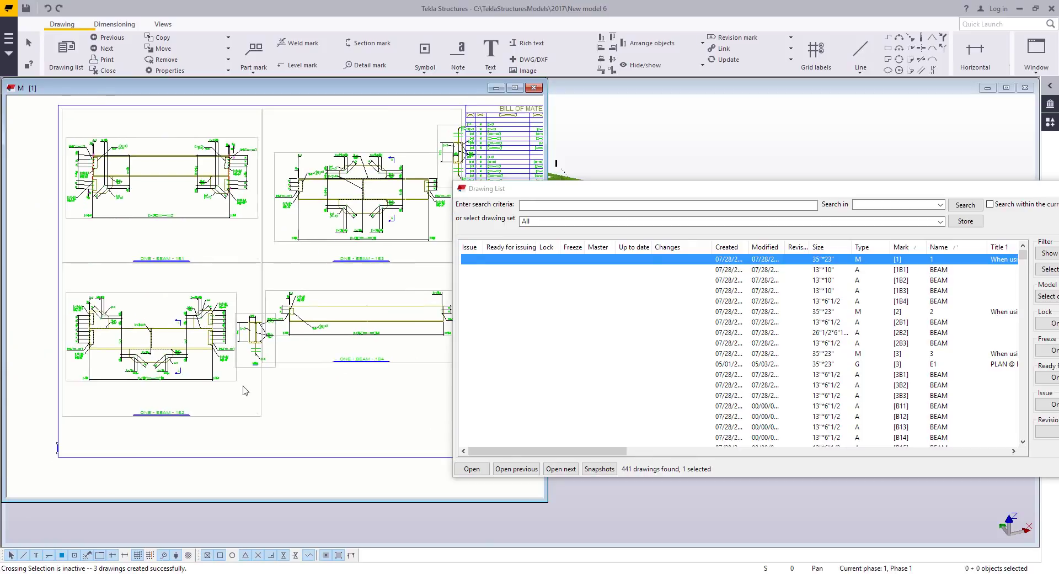
scroll(250, 389, "up", 2)
left_click(299, 416)
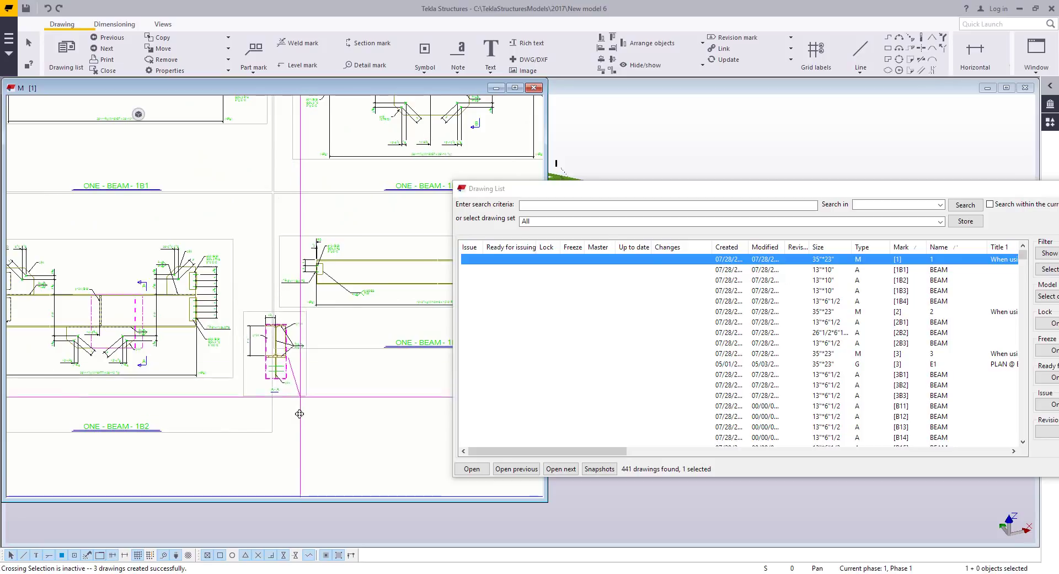
left_click_drag(299, 416, 295, 455)
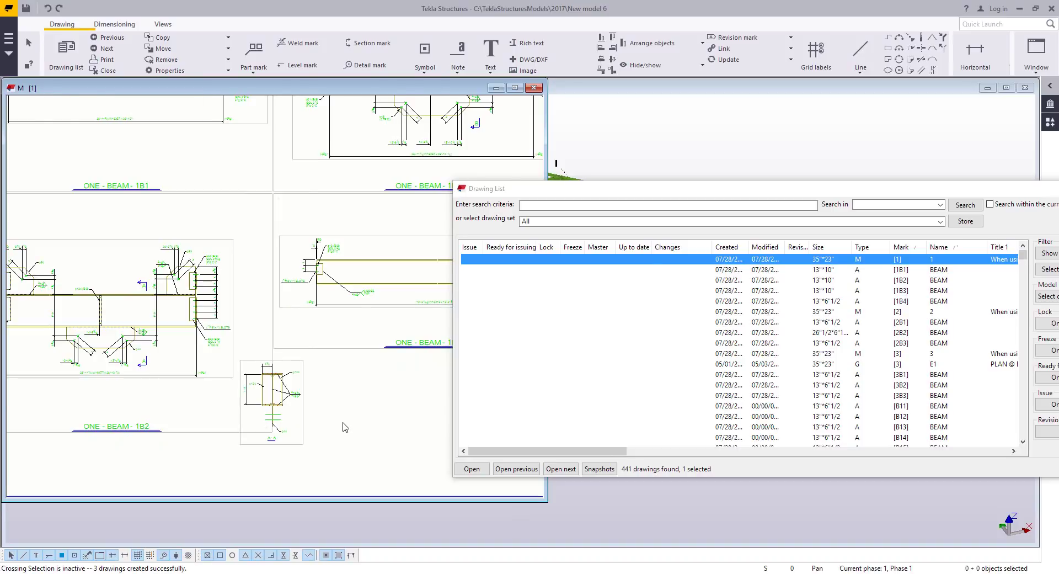
scroll(345, 427, "down", 1)
scroll(347, 424, "down", 1)
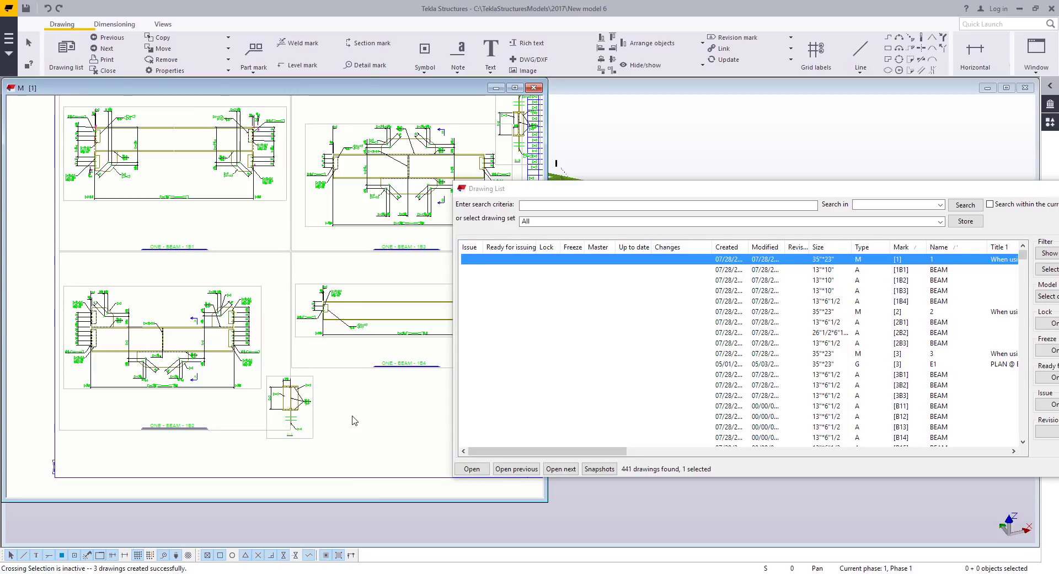
scroll(270, 293, "up", 3)
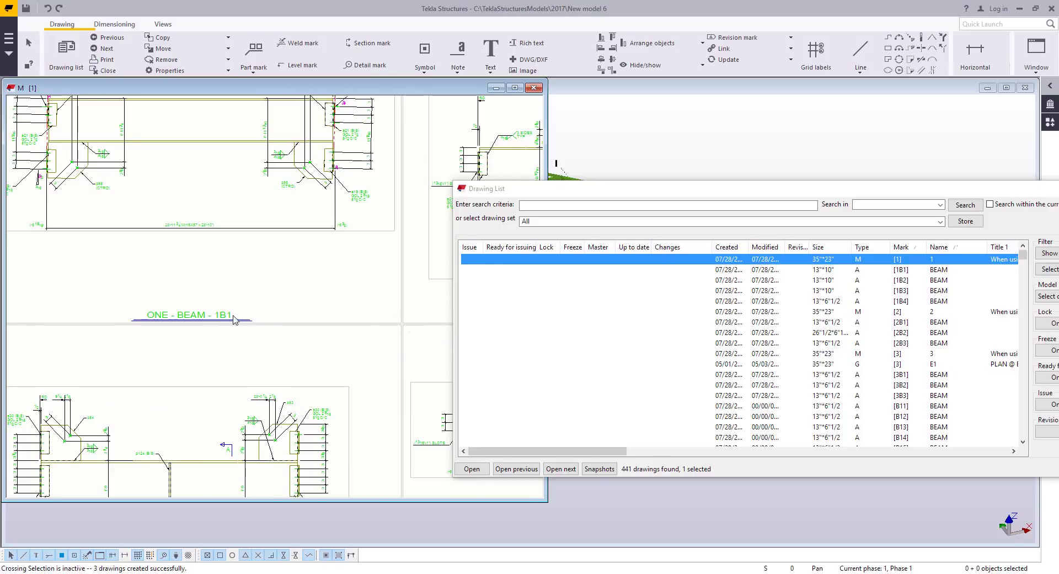
scroll(233, 320, "down", 2)
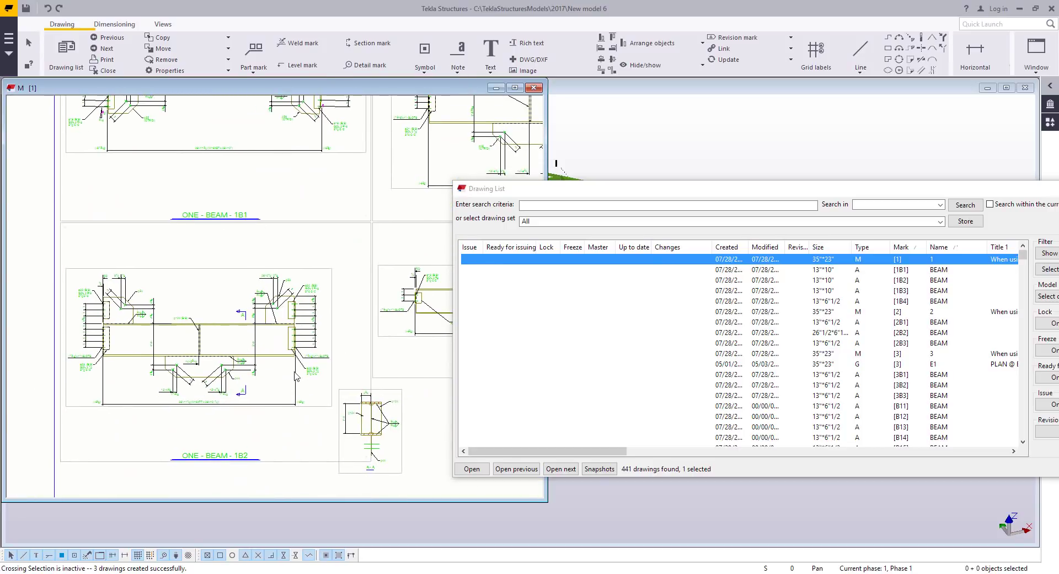
scroll(319, 364, "down", 5)
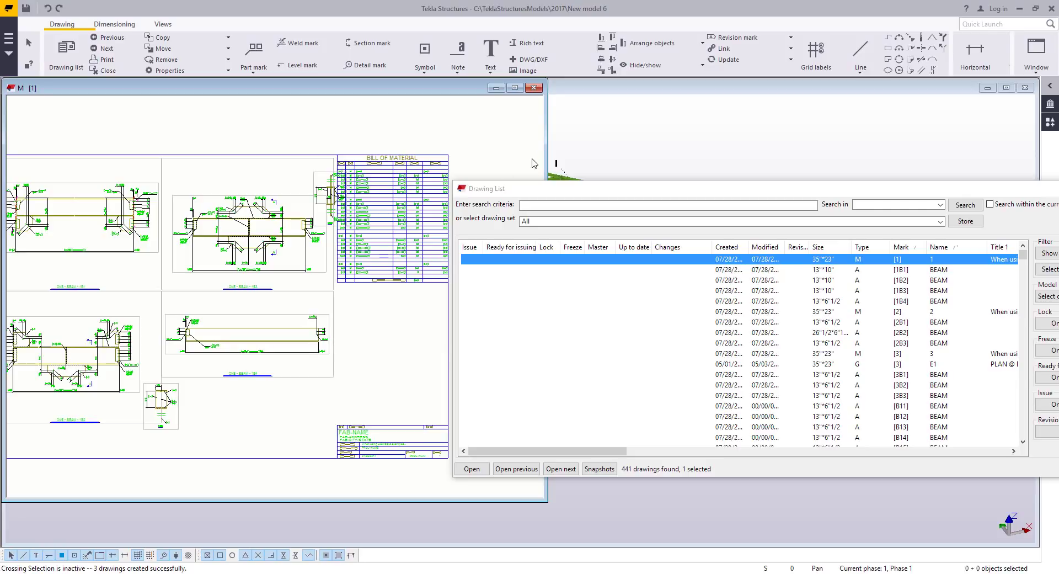
Open multidrawing 2, saving the changes made to multidrawing 1.
double_click(906, 315)
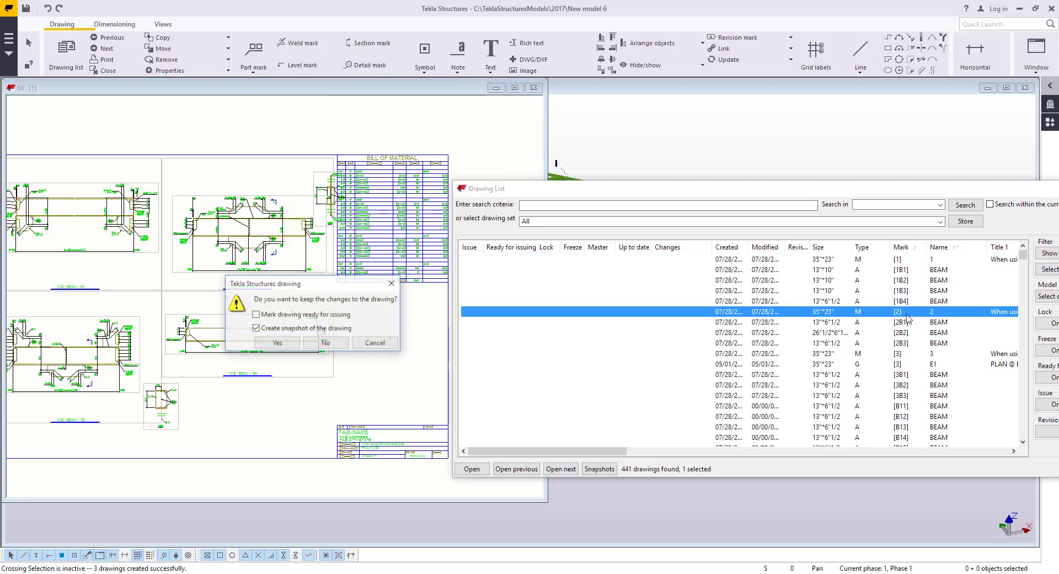
left_click(277, 343)
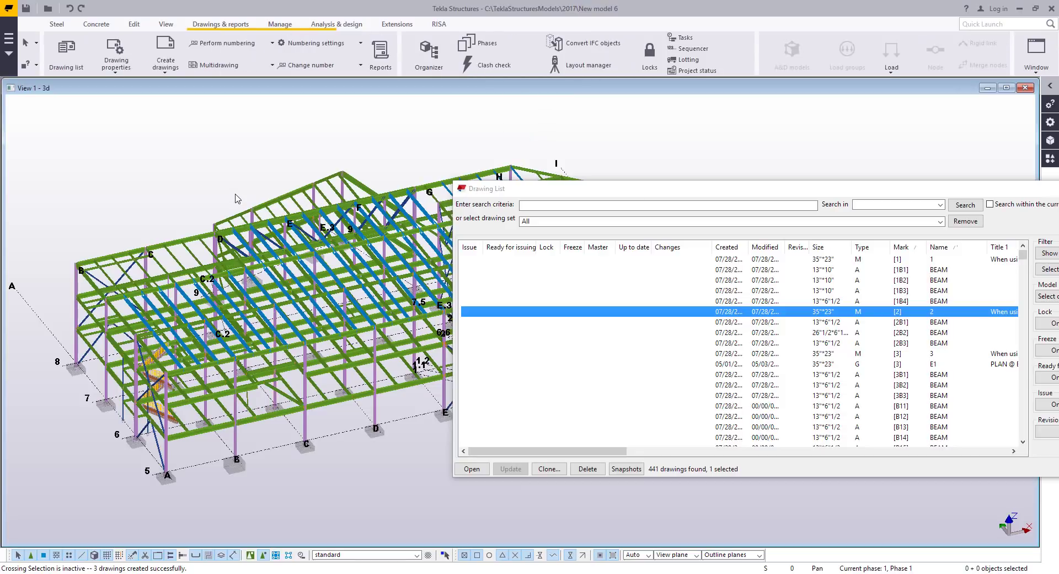
Add blank multidrawings so marks 4, 5 and 6 exist, then select multidrawing 4.
left_click(265, 71)
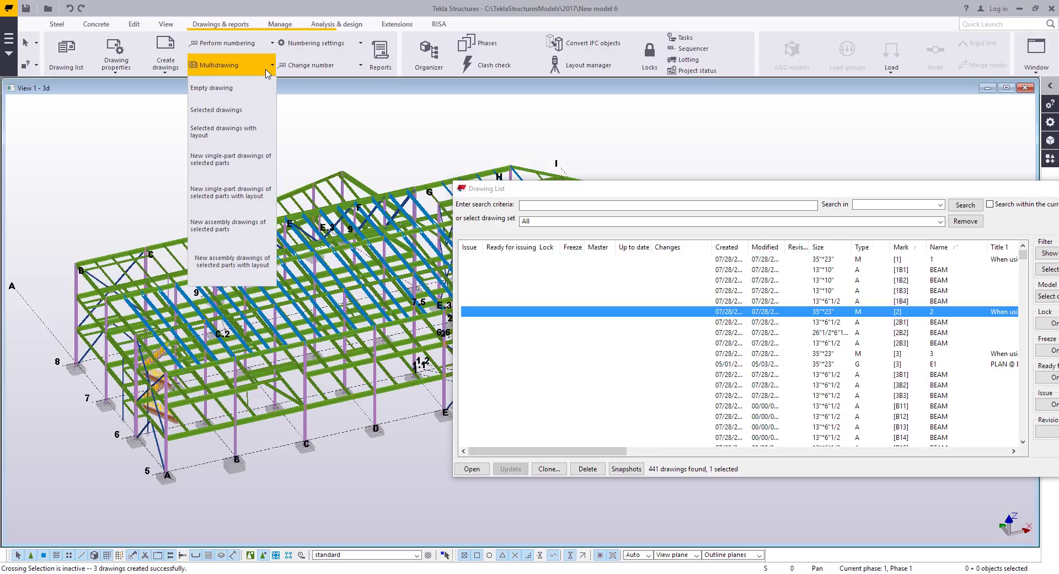
left_click(246, 88)
left_click(260, 67)
left_click(240, 86)
left_click(254, 66)
left_click(232, 88)
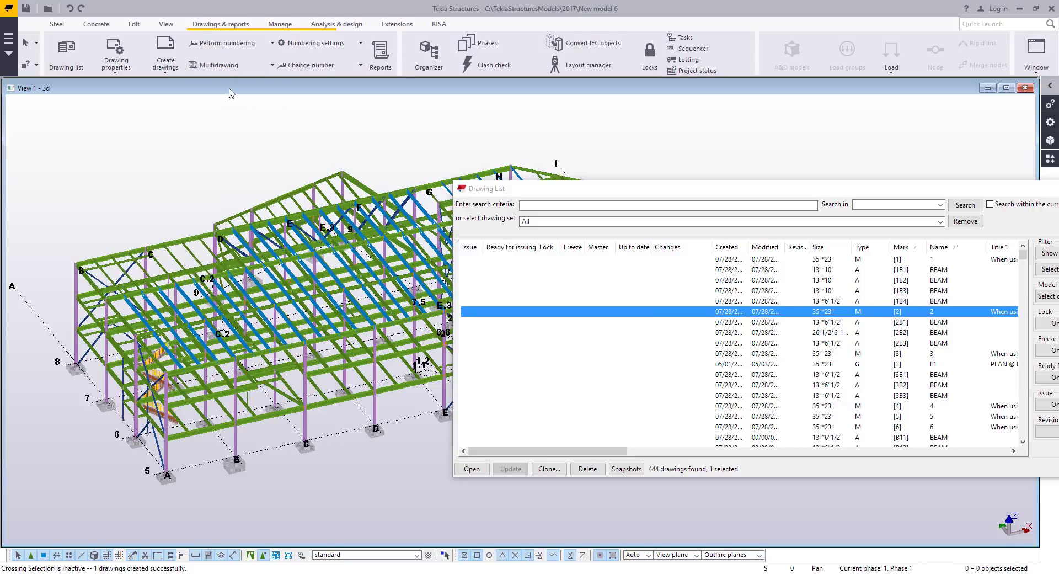
left_click(861, 406)
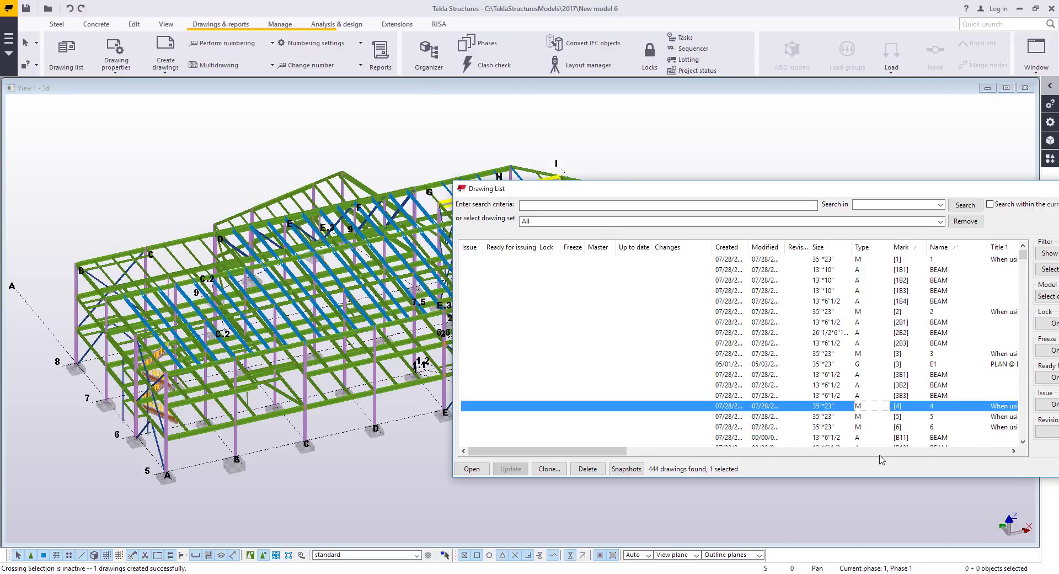
Open multidrawing 4 and link the B11 beam drawing's views onto it with layout.
double_click(897, 408)
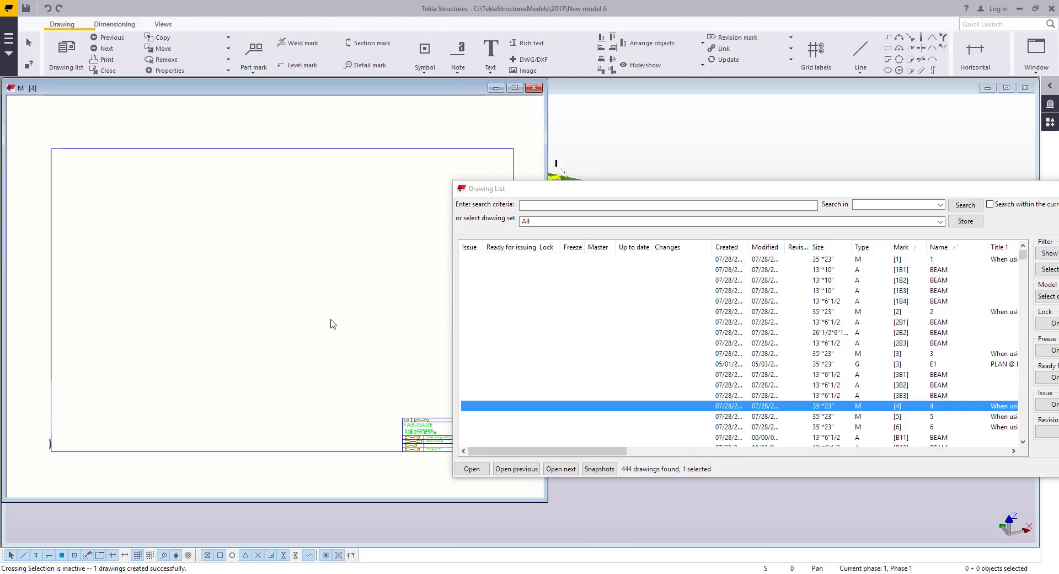
scroll(717, 414, "down", 3)
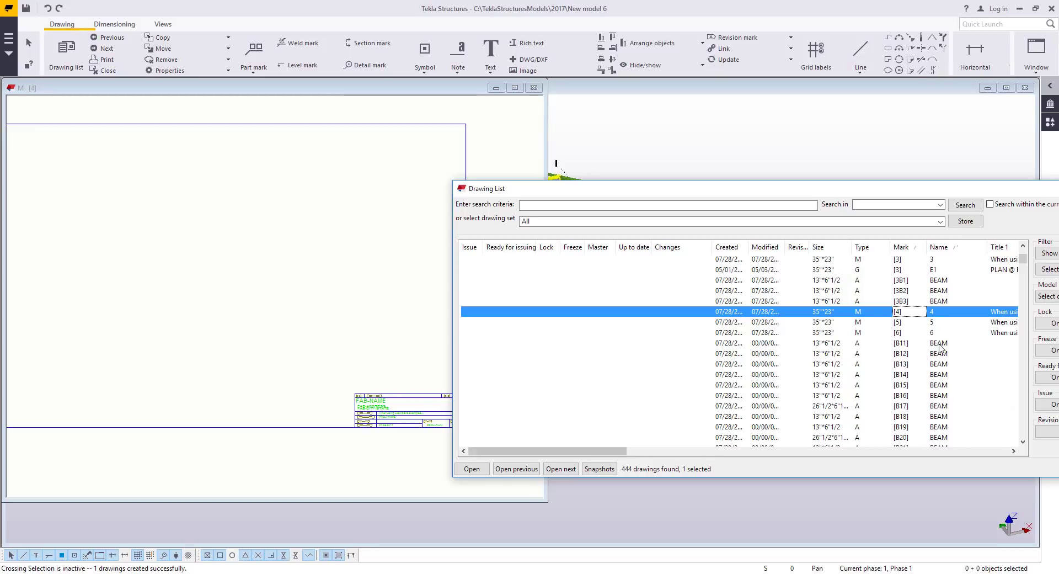
left_click(939, 343)
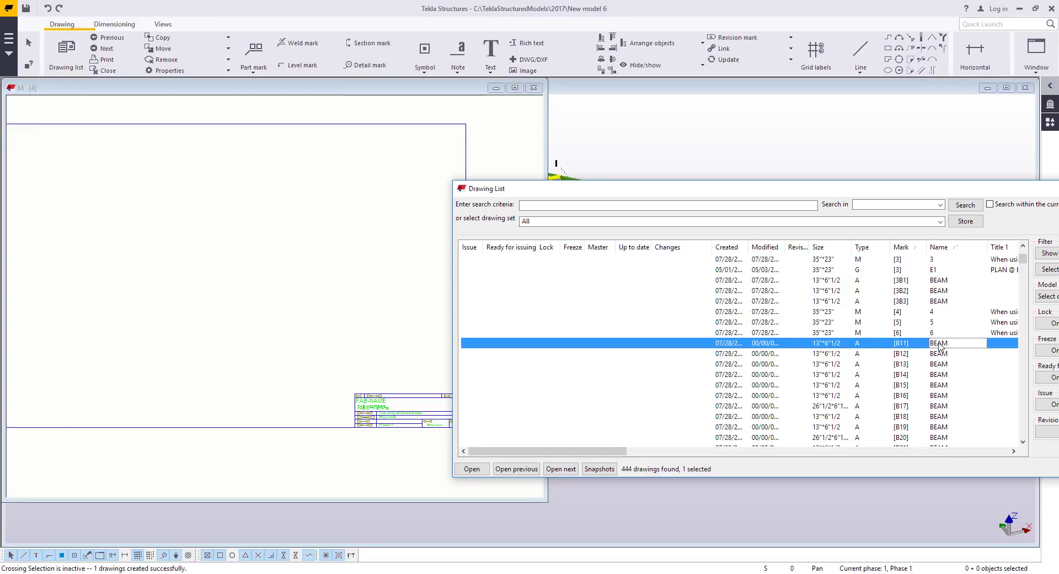
right_click(939, 345)
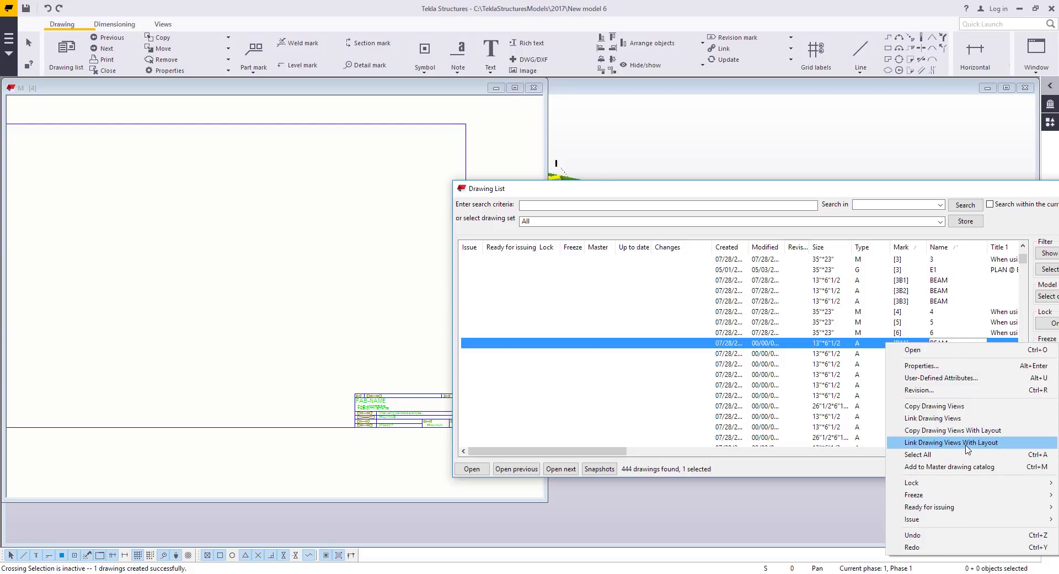
left_click(966, 449)
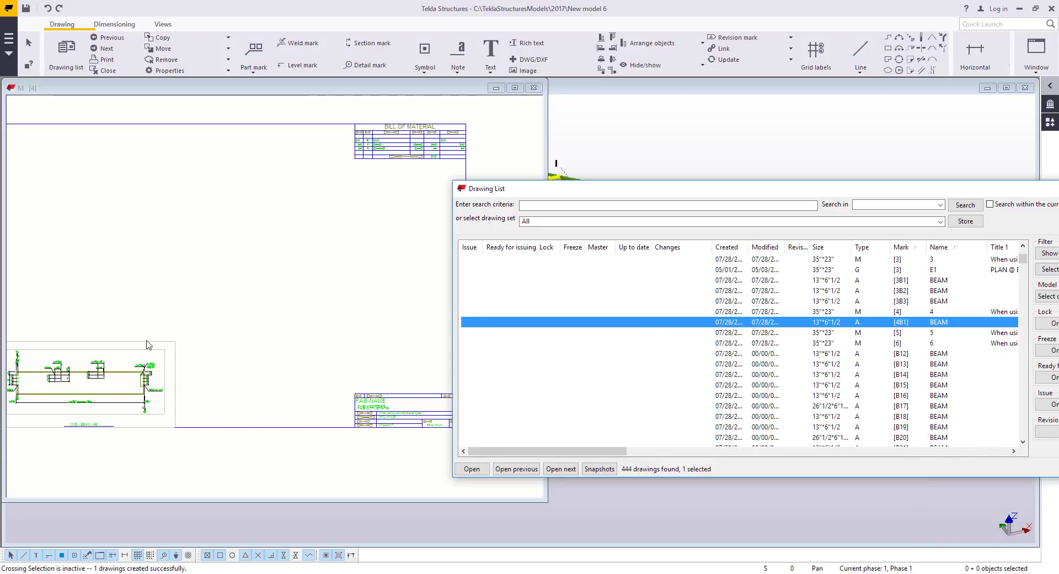
Move the linked beam view up and right, then undo the move.
left_click(133, 346)
mouse_move(133, 349)
left_mouse_down()
mouse_move(279, 288)
mouse_move(272, 264)
mouse_move(208, 229)
mouse_move(221, 237)
left_mouse_up()
key("ctrl+z")
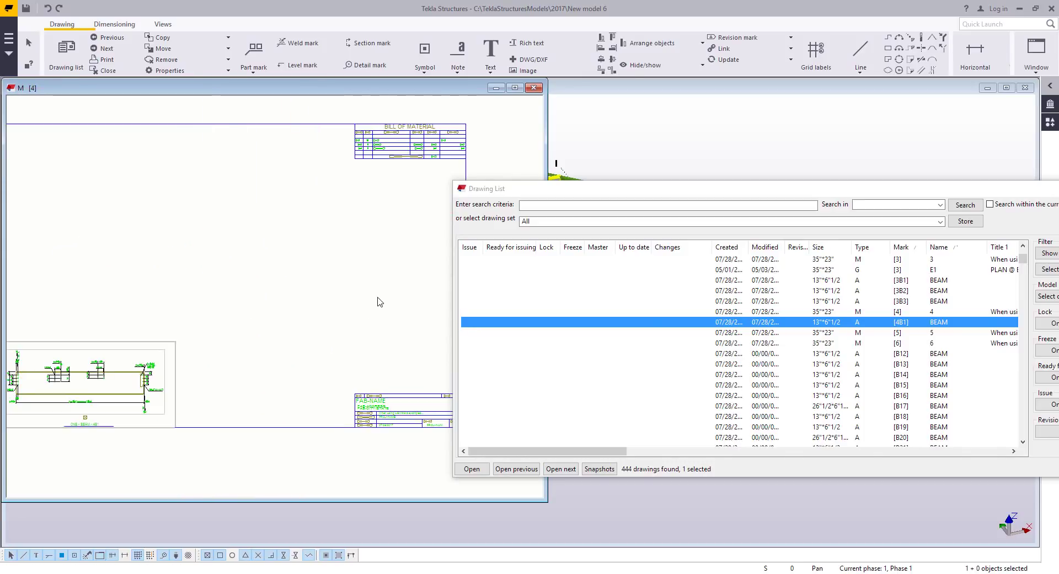
Undo the B11 link and link beam drawings B11–B17 onto the sheet with layout instead.
key("ctrl+z")
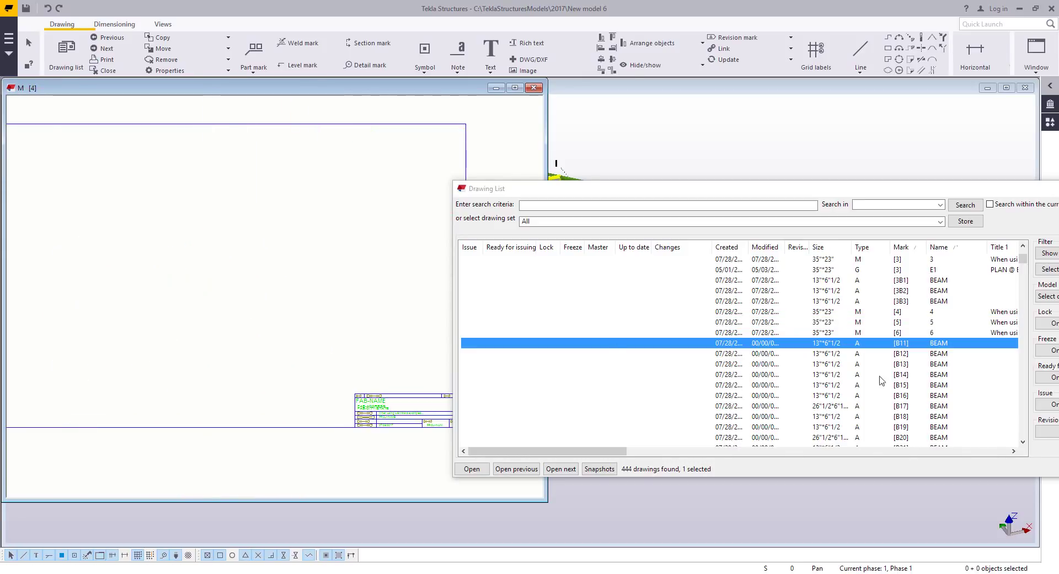
left_click(914, 407, "shift")
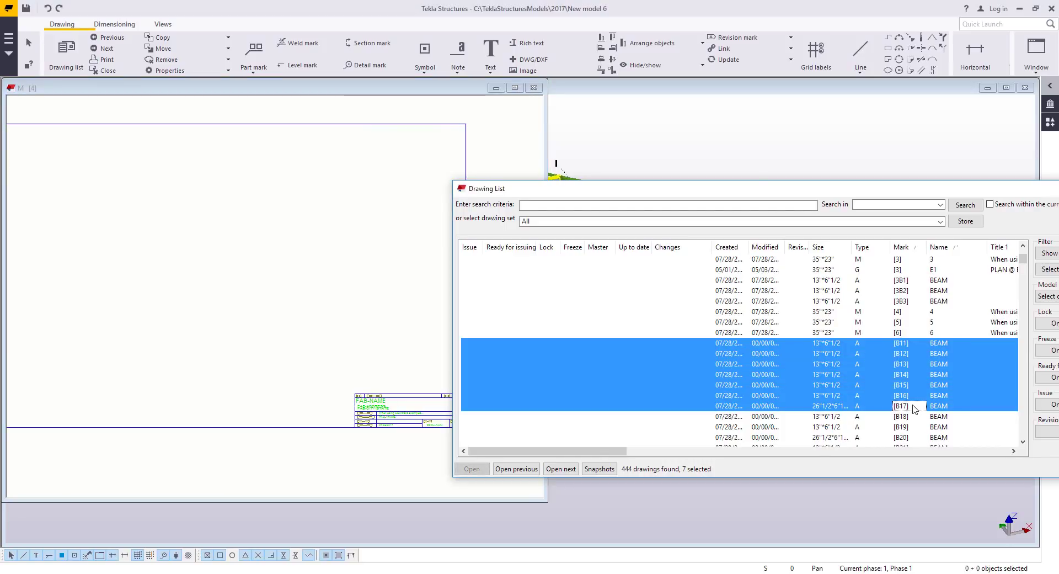
right_click(902, 364)
left_click(932, 249)
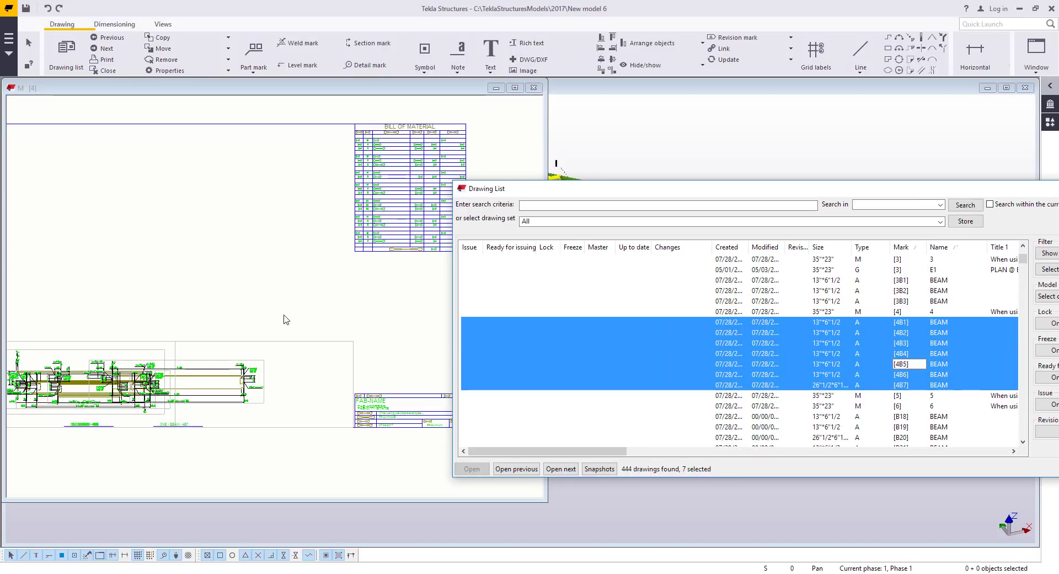
Run Arrange Drawing Views to lay the seven linked beam views out in a grid.
right_click(245, 232)
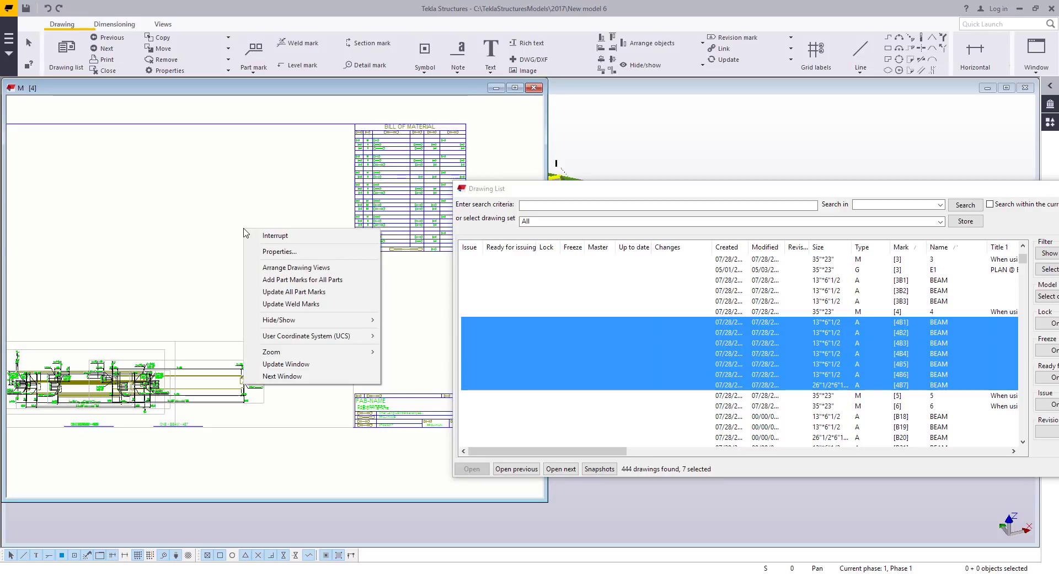
left_click(326, 268)
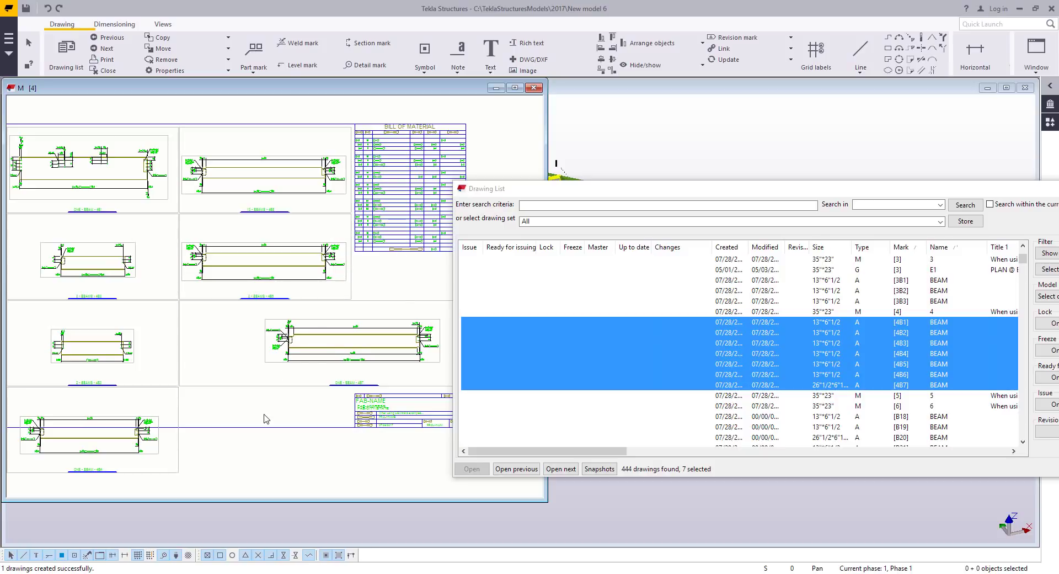
scroll(266, 419, "down", 2)
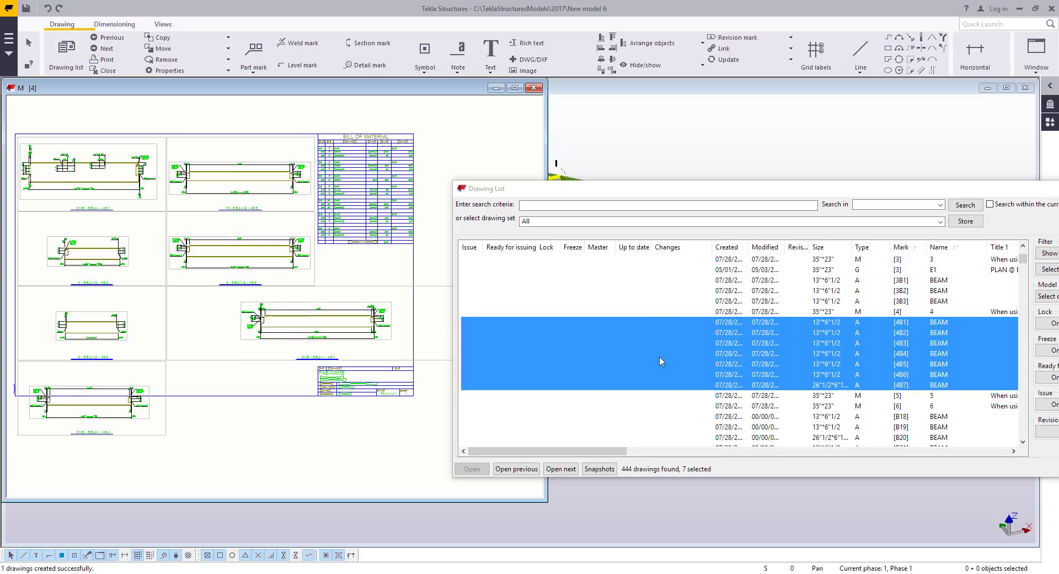
scroll(251, 297, "up", 2)
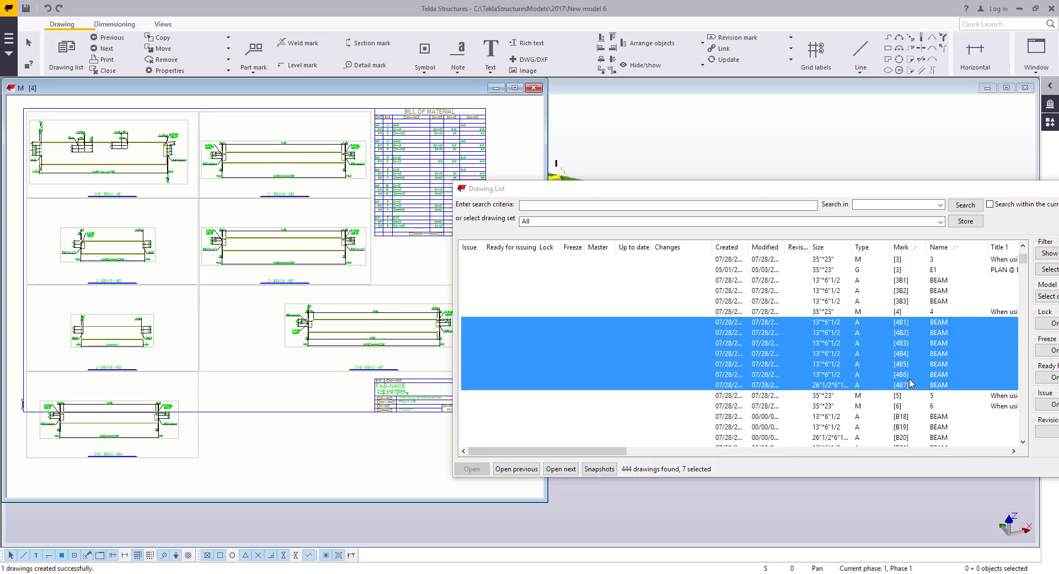
Undo the arrangement and remove the last two linked beam views, 4B7 and 4B6.
left_click(50, 8)
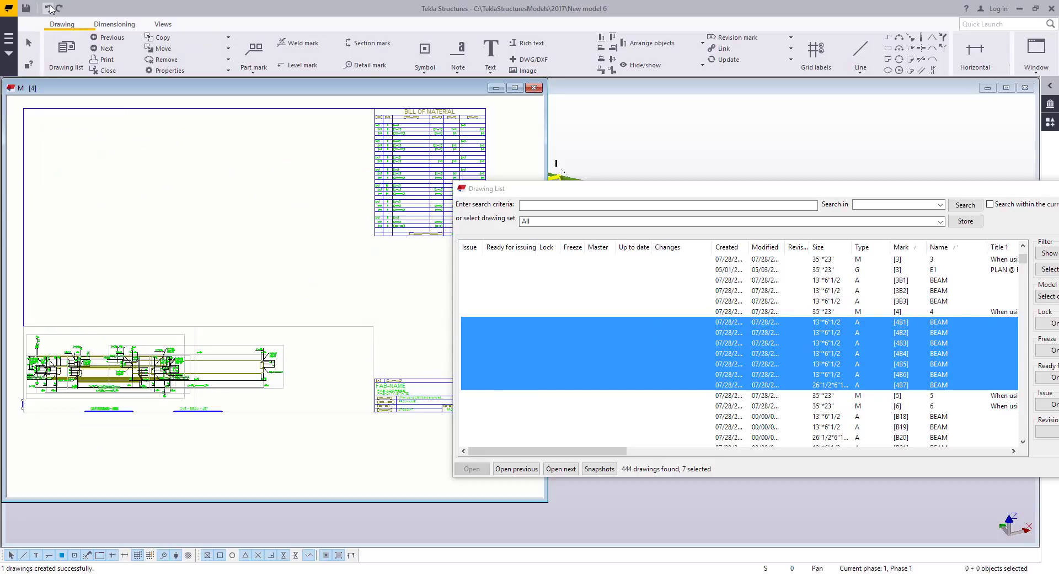
left_click(49, 9)
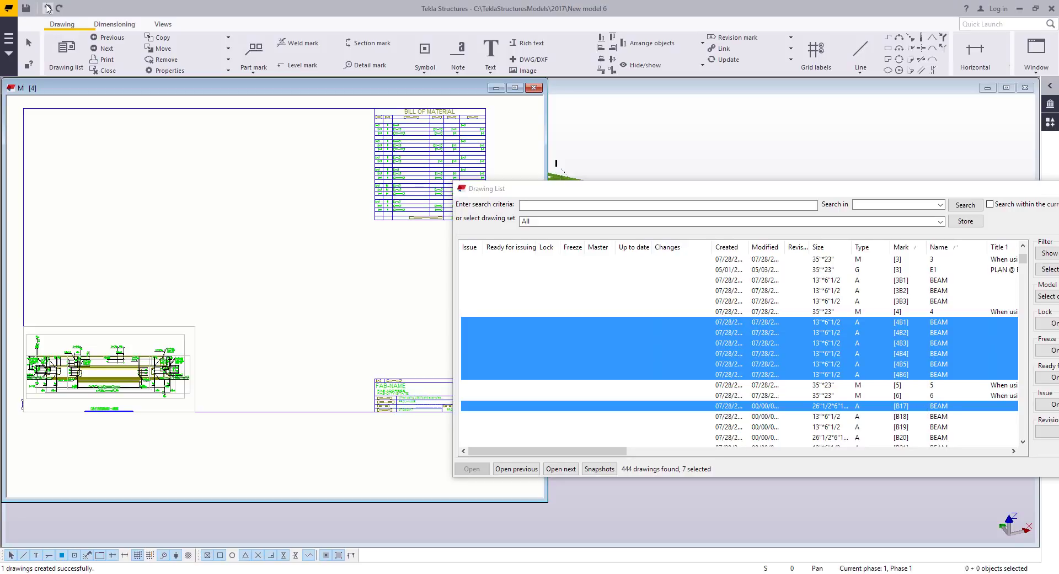
left_click(48, 8)
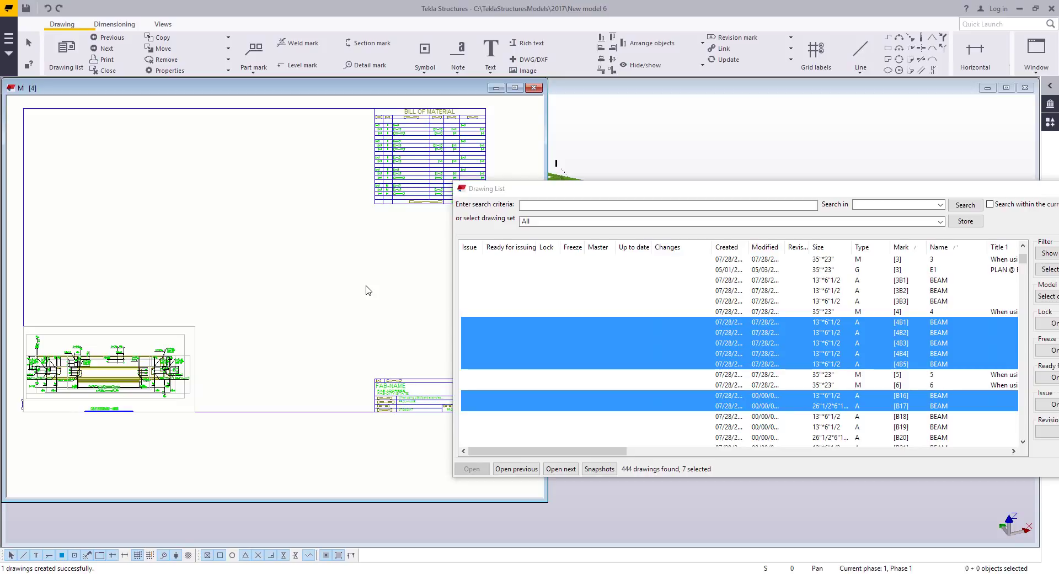
Re-arrange the five remaining views and close multidrawing 4, keeping the changes.
right_click(245, 226)
left_click(280, 266)
left_click(533, 88)
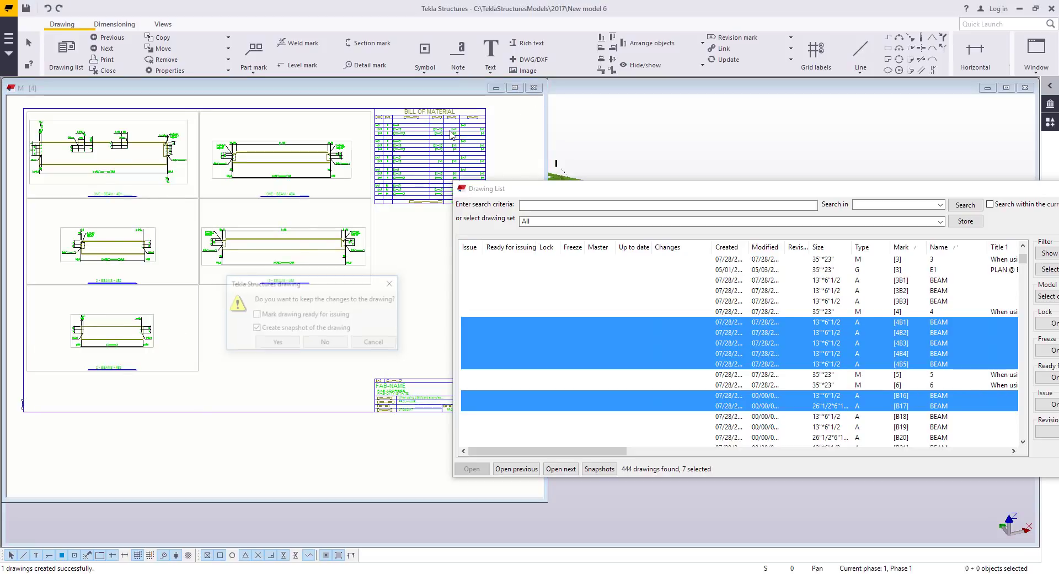
left_click(279, 343)
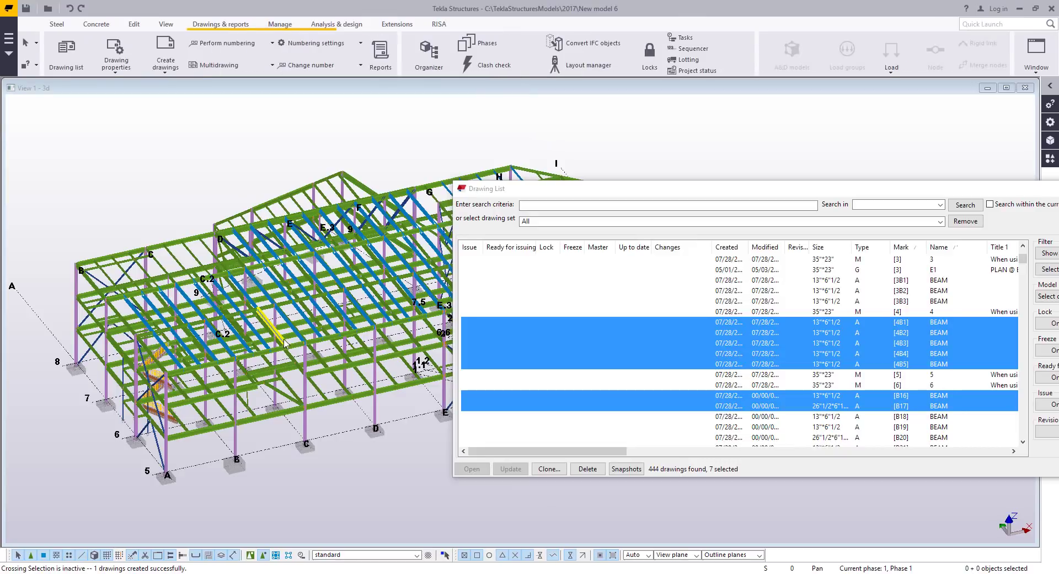
Select the 66 model objects of drawing 4B5 from the Drawing List and bring the beams into view.
left_click(224, 163)
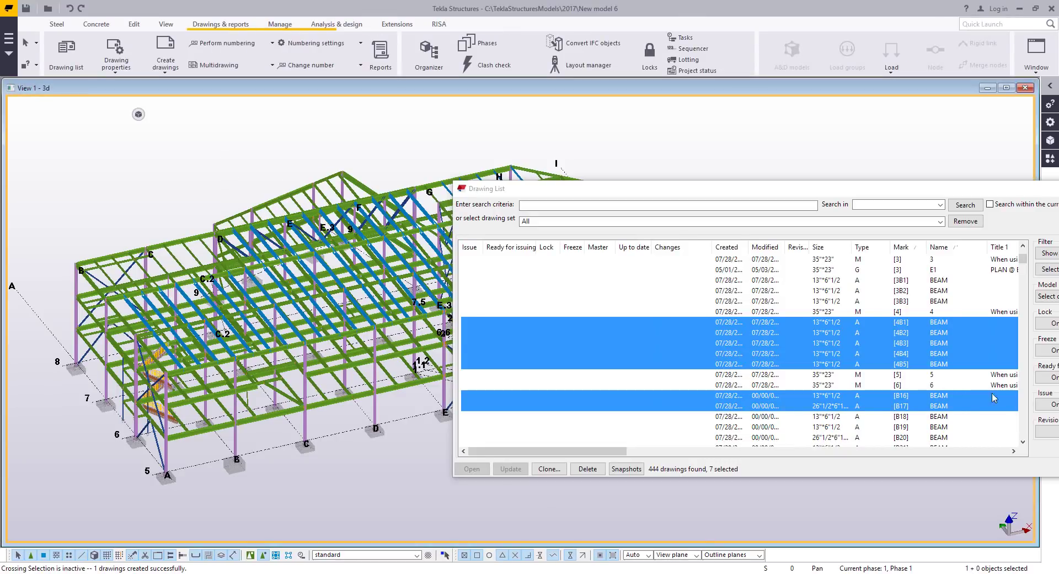
left_click(920, 365)
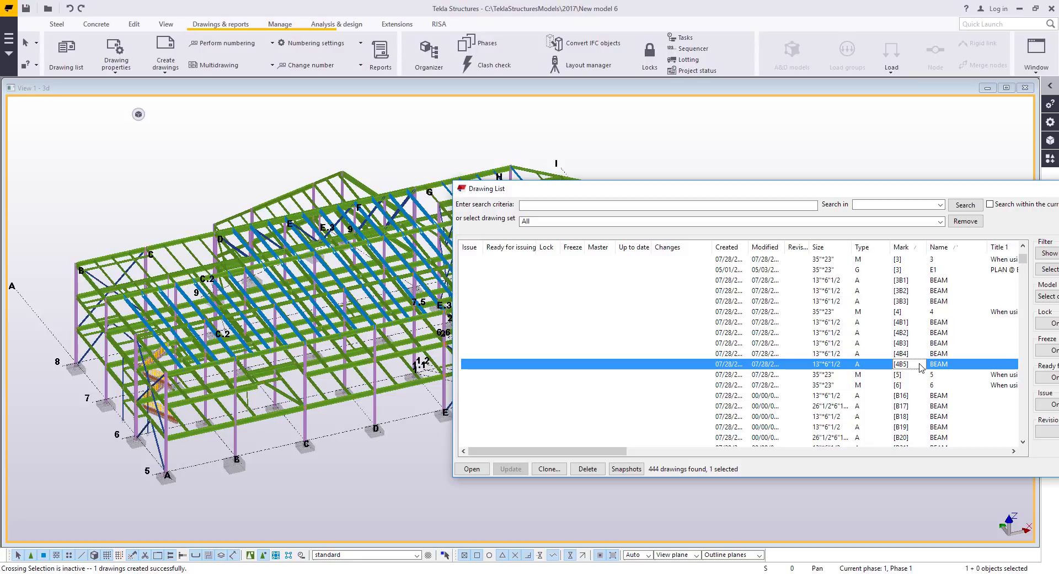
left_click_drag(880, 191, 736, 213)
left_click(916, 319)
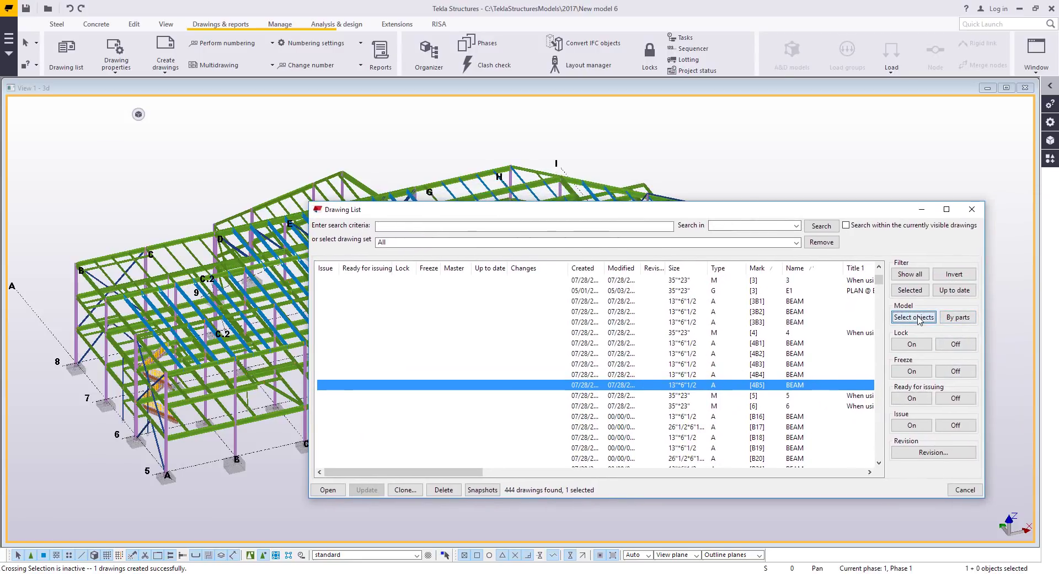
left_click_drag(386, 209, 623, 216)
middle_click_drag(164, 314, 302, 289)
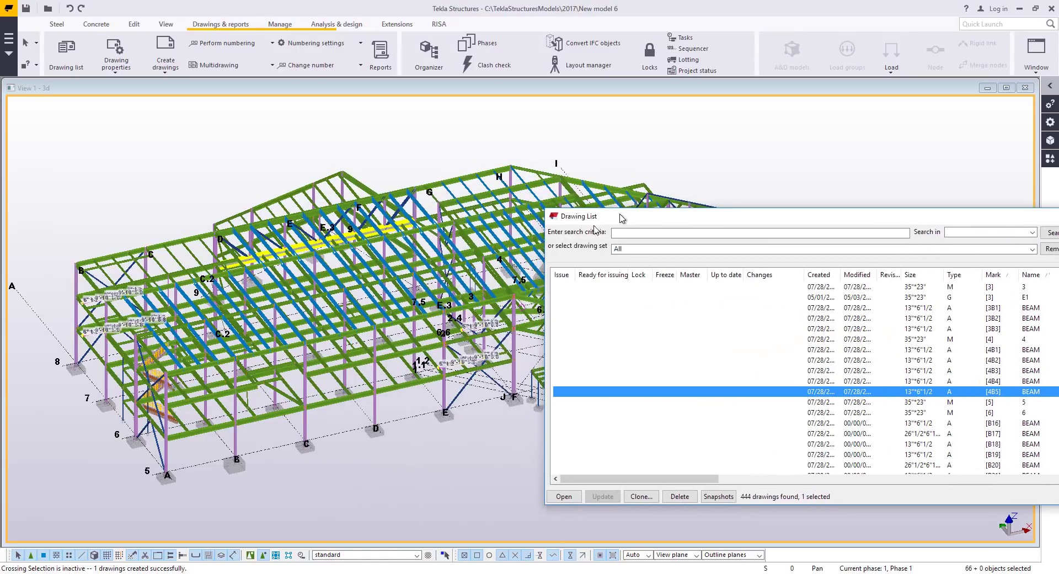
scroll(302, 289, "up", 4)
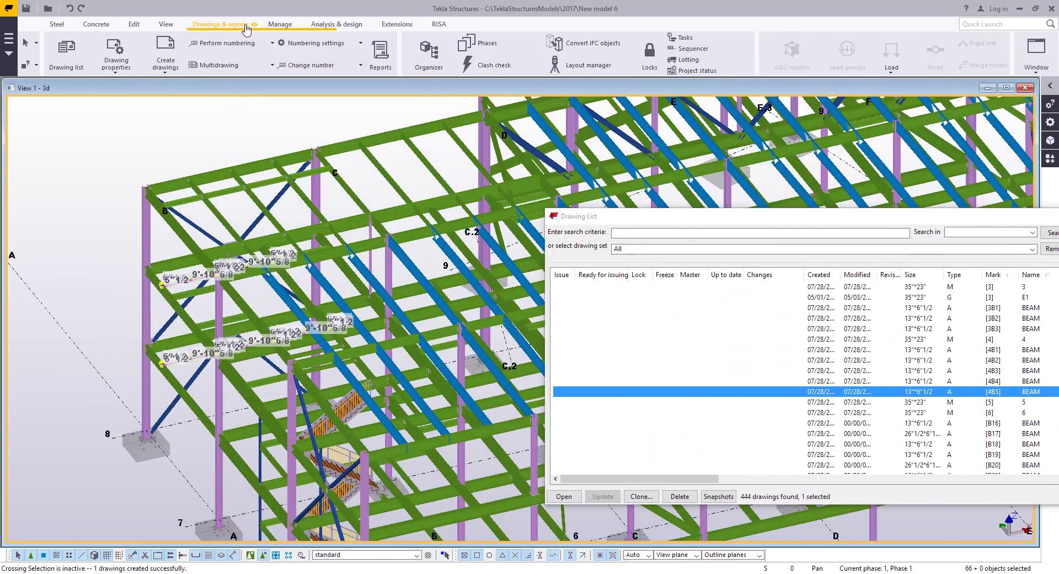
Clear the part and assembly numbers of the selected 4B5 beam objects via Change number.
left_click(354, 65)
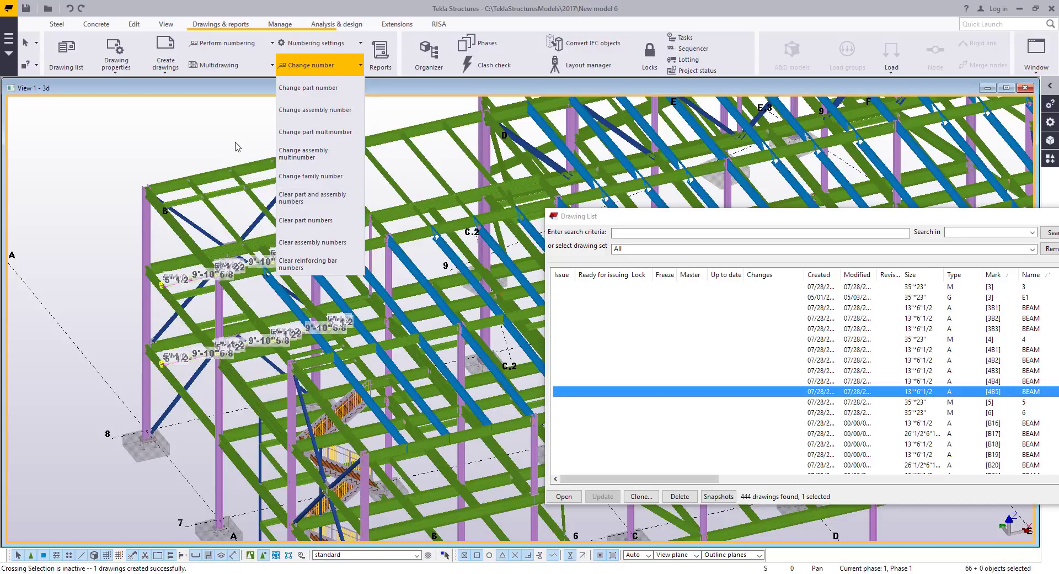
left_click(338, 201)
scroll(195, 215, "down", 2)
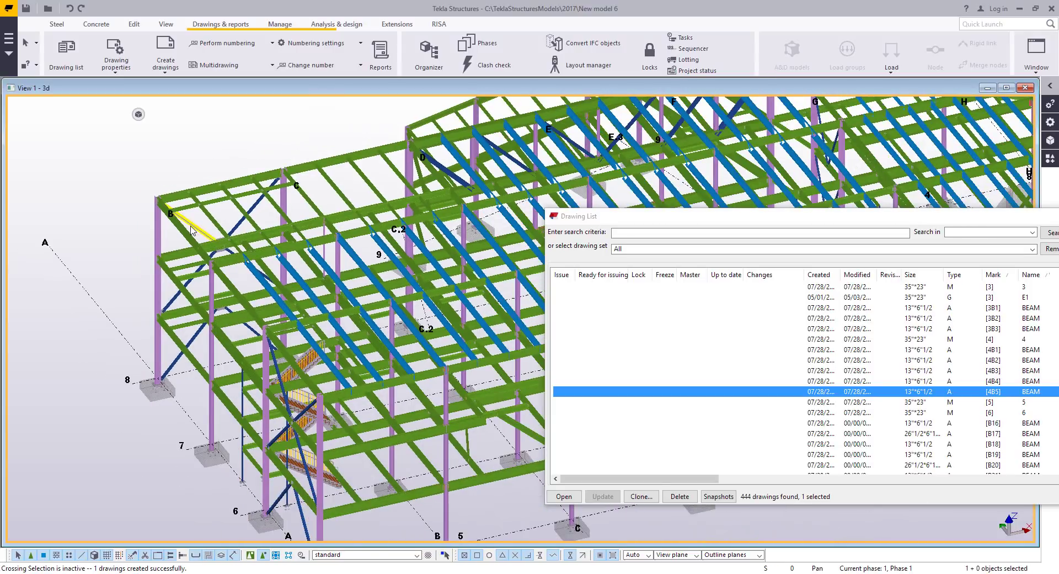
left_click_drag(667, 220, 528, 200)
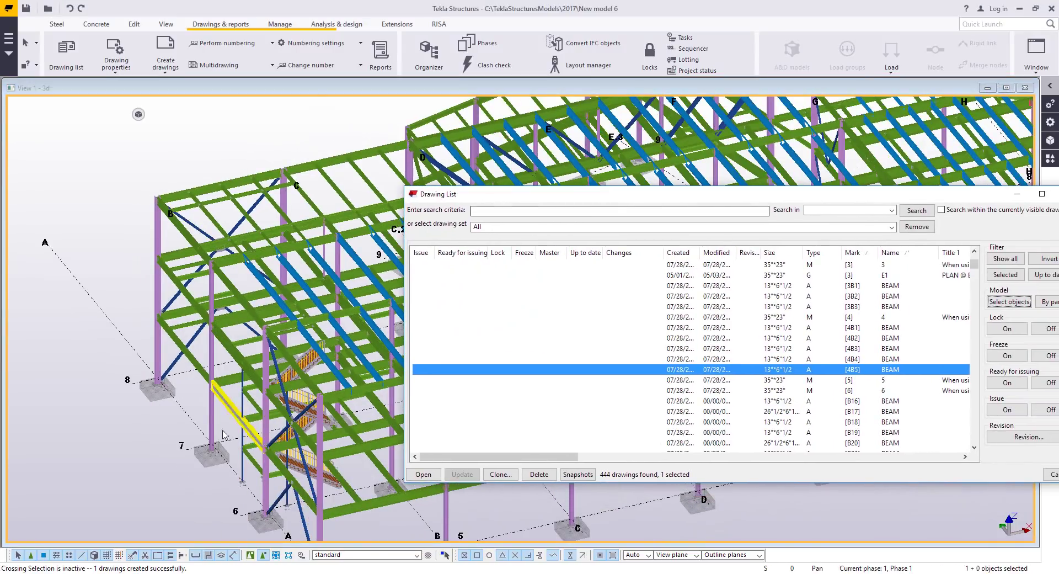